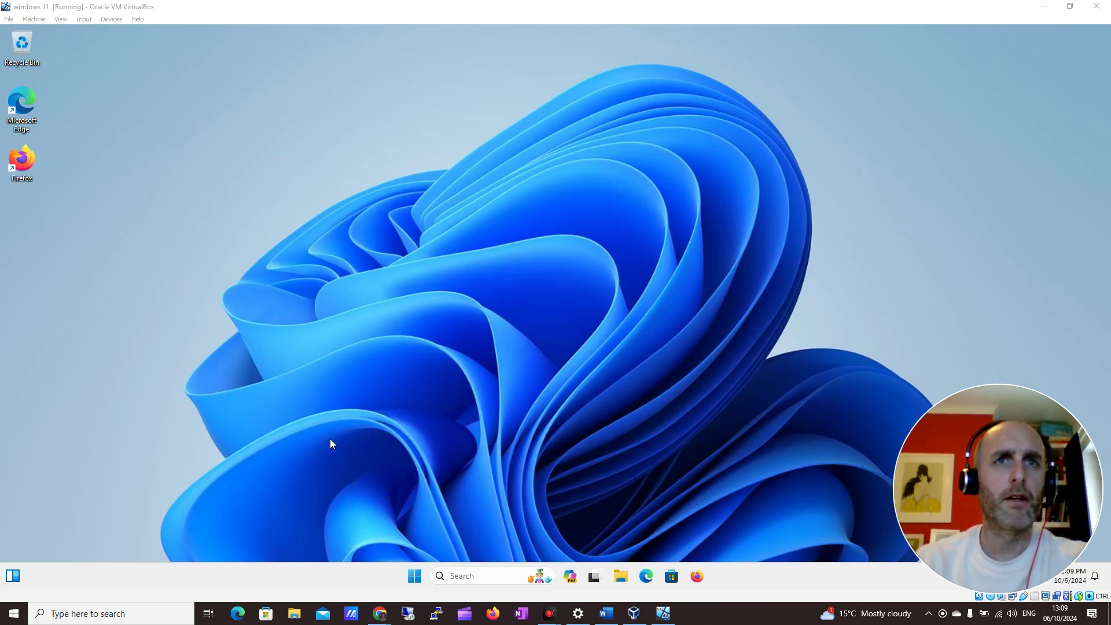
Search Windows for 'sett' and launch the Settings app from the best match.
{"action": "left_click", "coordinate": [464, 572]}
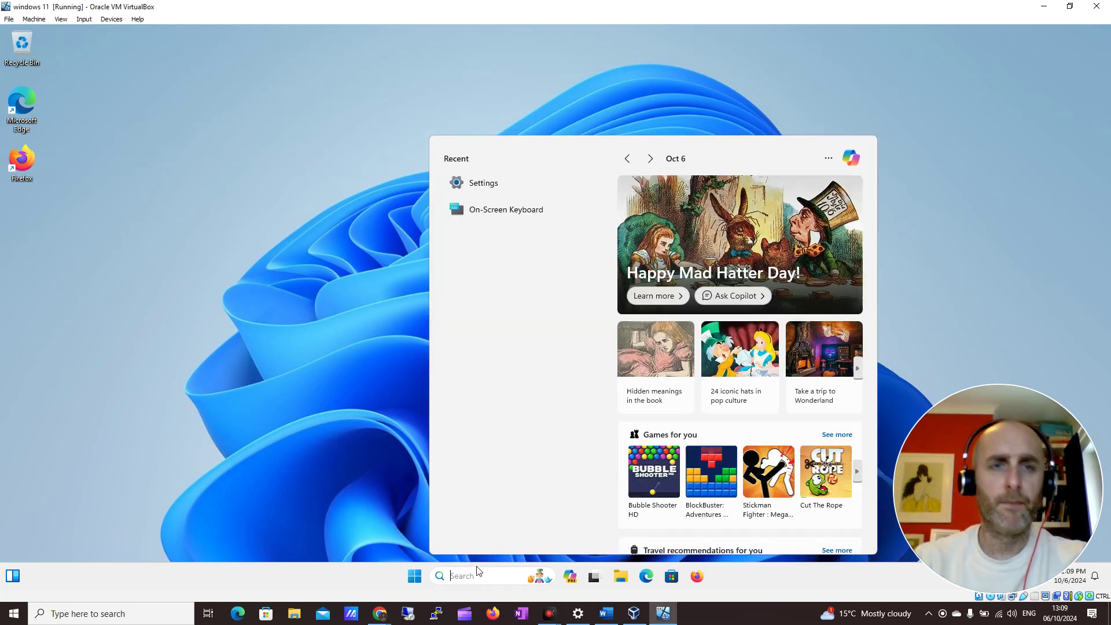
{"action": "type", "text": "sett"}
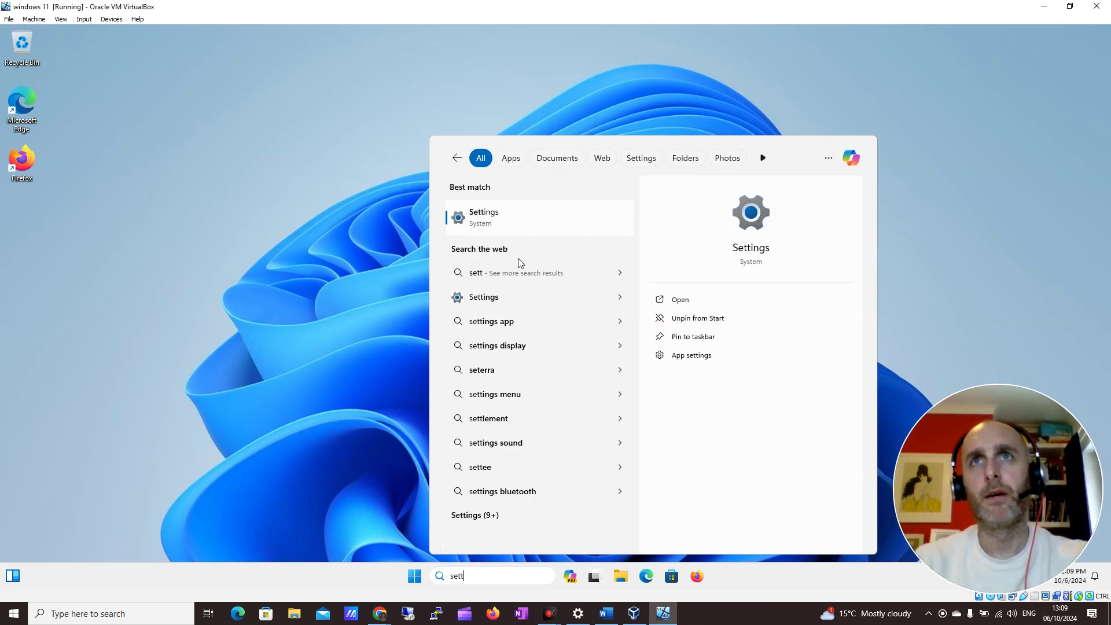
{"action": "left_click", "coordinate": [511, 222]}
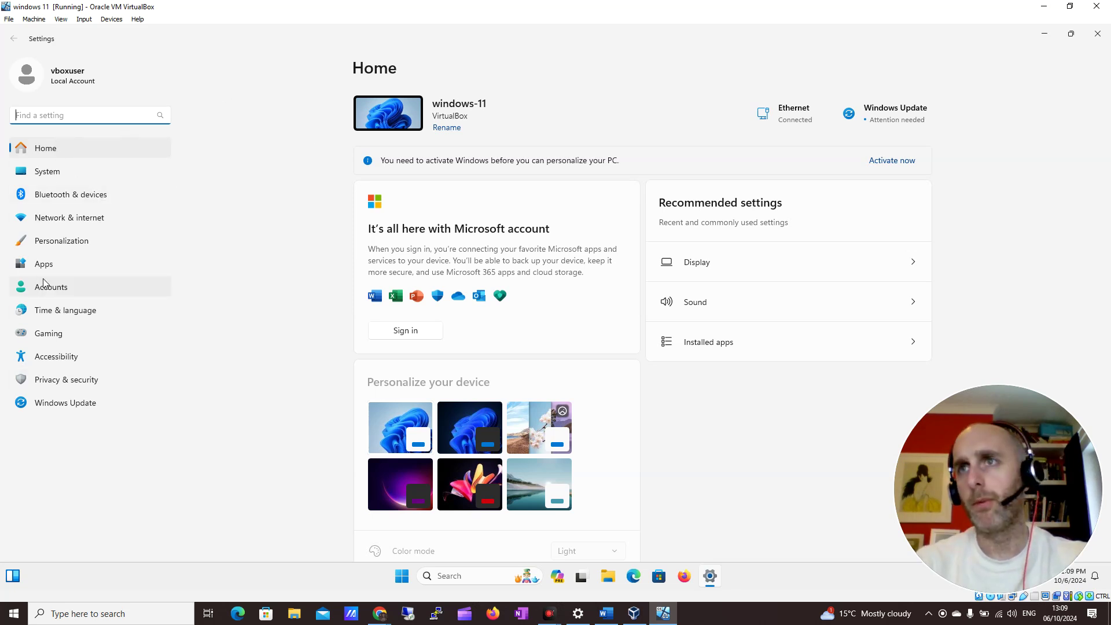
Open System, look through the Sound page, then return to the System overview.
{"action": "left_click", "coordinate": [39, 182]}
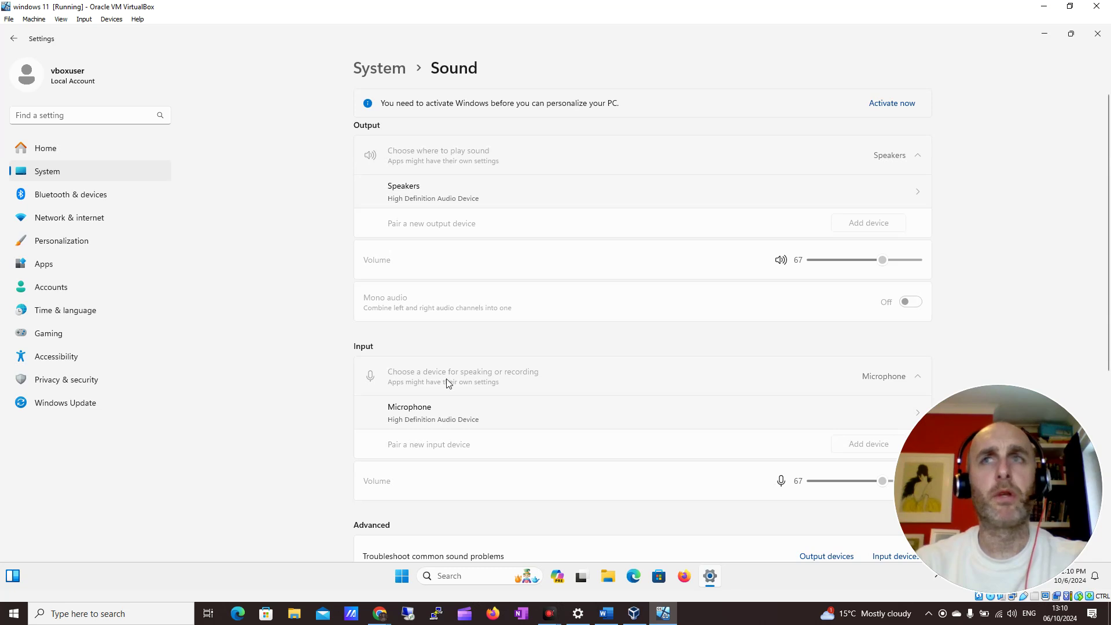
{"action": "scroll", "coordinate": [446, 380], "scroll_direction": "down", "scroll_amount": 2}
{"action": "scroll", "coordinate": [446, 423], "scroll_direction": "down", "scroll_amount": 2}
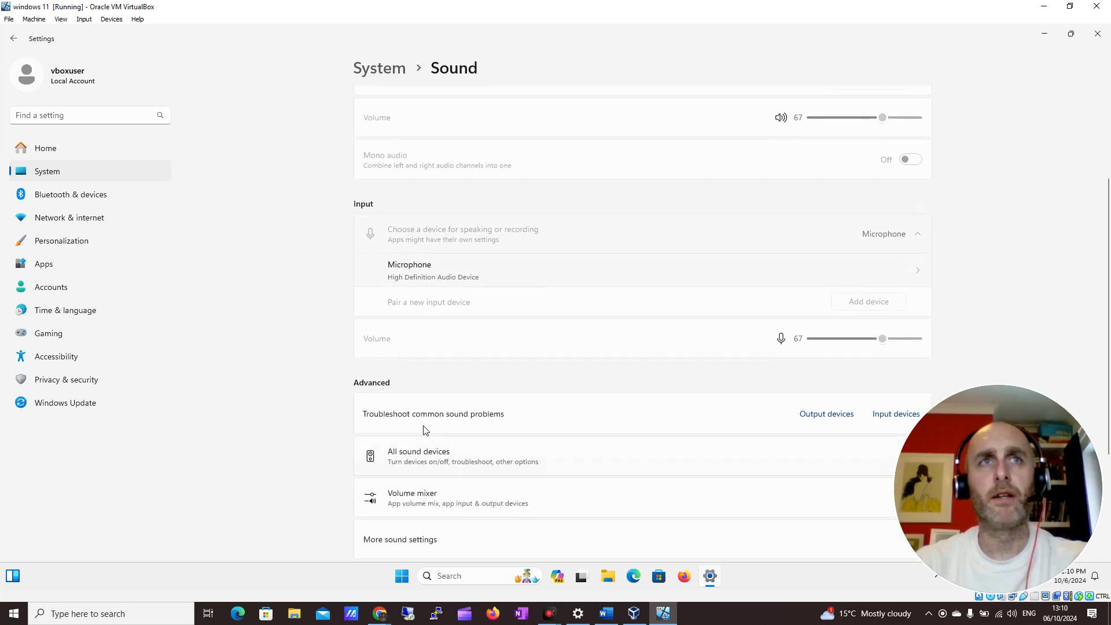
{"action": "scroll", "coordinate": [424, 430], "scroll_direction": "up", "scroll_amount": 4}
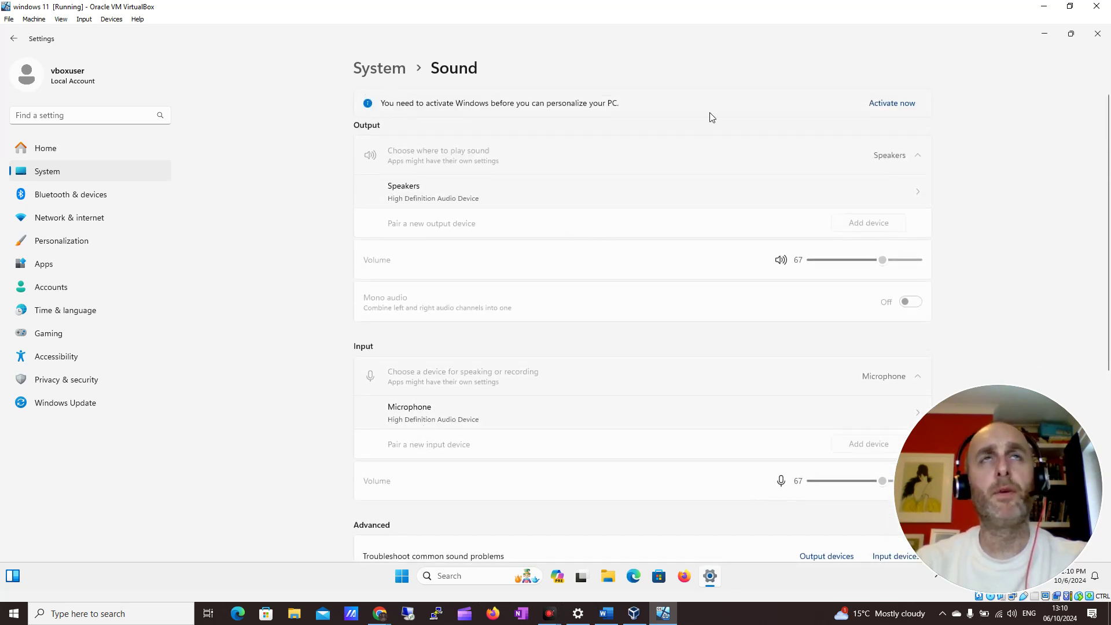
{"action": "left_click", "coordinate": [396, 71]}
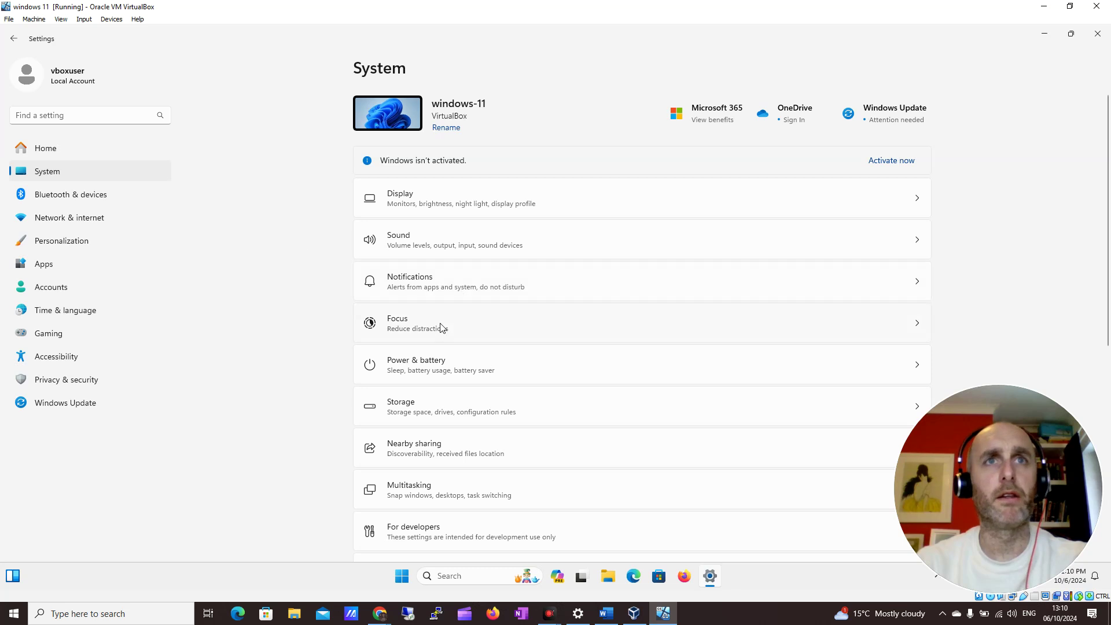
{"action": "scroll", "coordinate": [440, 328], "scroll_direction": "down", "scroll_amount": 2}
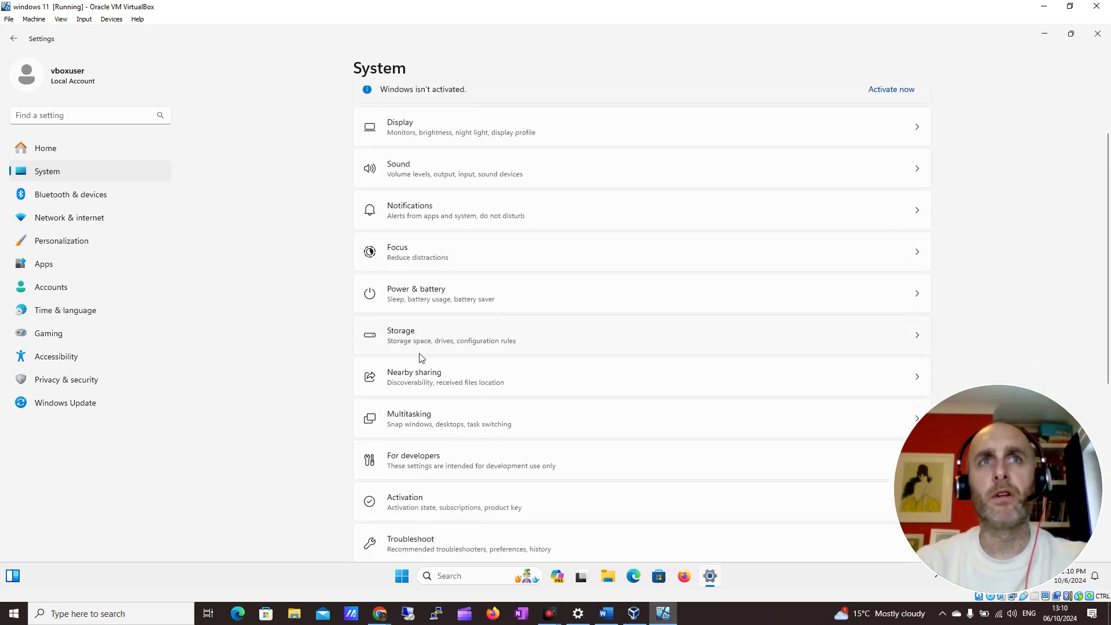
{"action": "scroll", "coordinate": [418, 387], "scroll_direction": "down", "scroll_amount": 2}
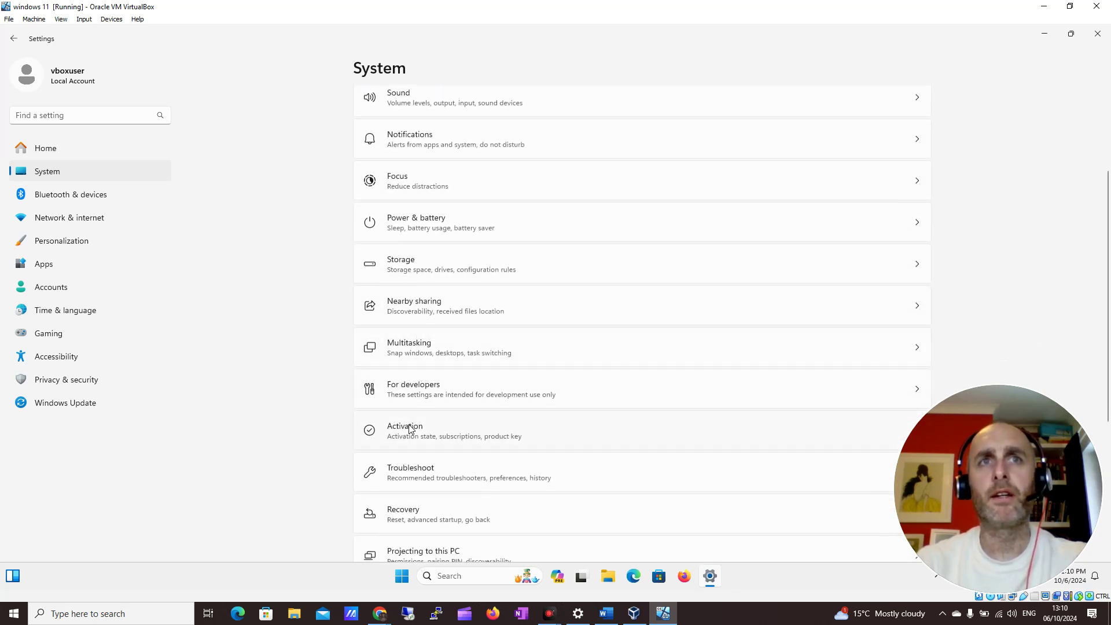
{"action": "scroll", "coordinate": [411, 429], "scroll_direction": "down", "scroll_amount": 2}
{"action": "scroll", "coordinate": [415, 399], "scroll_direction": "down", "scroll_amount": 2}
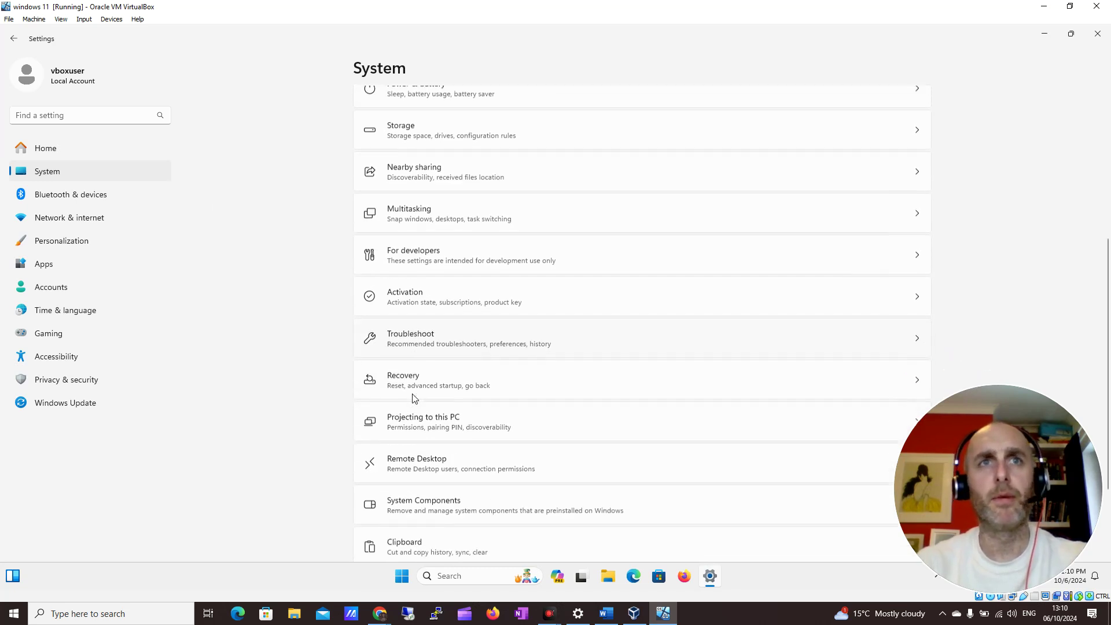
{"action": "scroll", "coordinate": [413, 454], "scroll_direction": "down", "scroll_amount": 2}
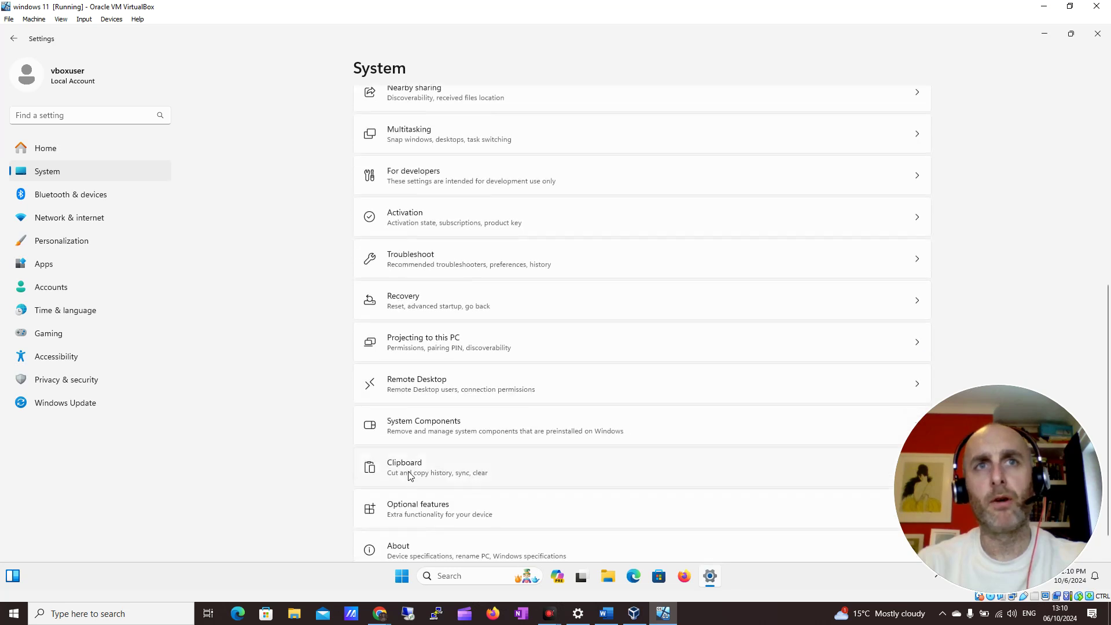
{"action": "scroll", "coordinate": [455, 466], "scroll_direction": "down", "scroll_amount": 1}
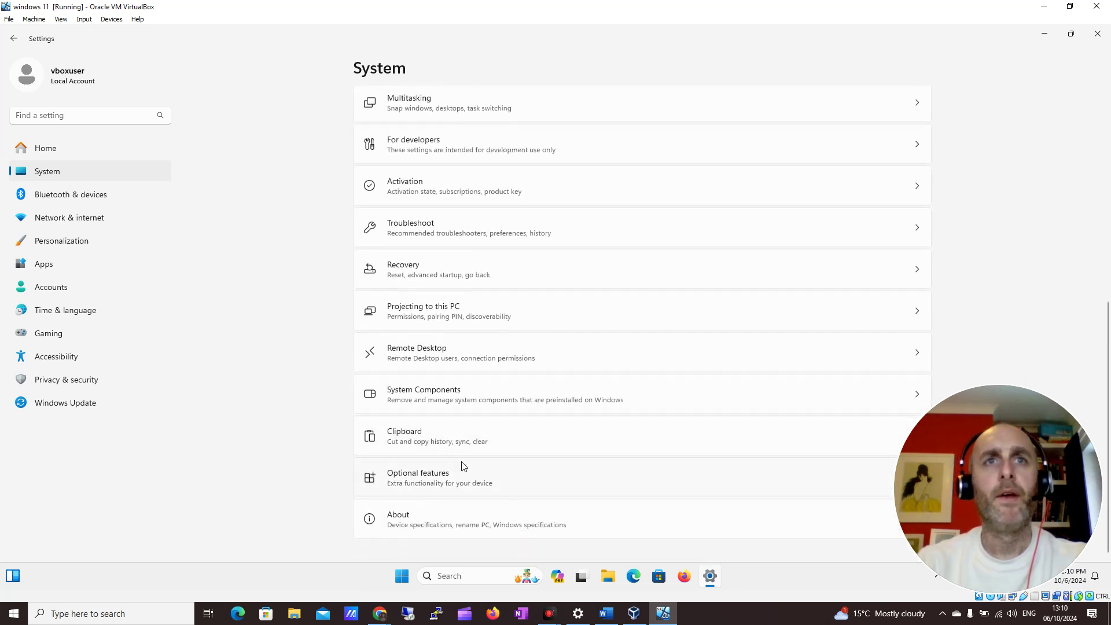
{"action": "left_click", "coordinate": [438, 511]}
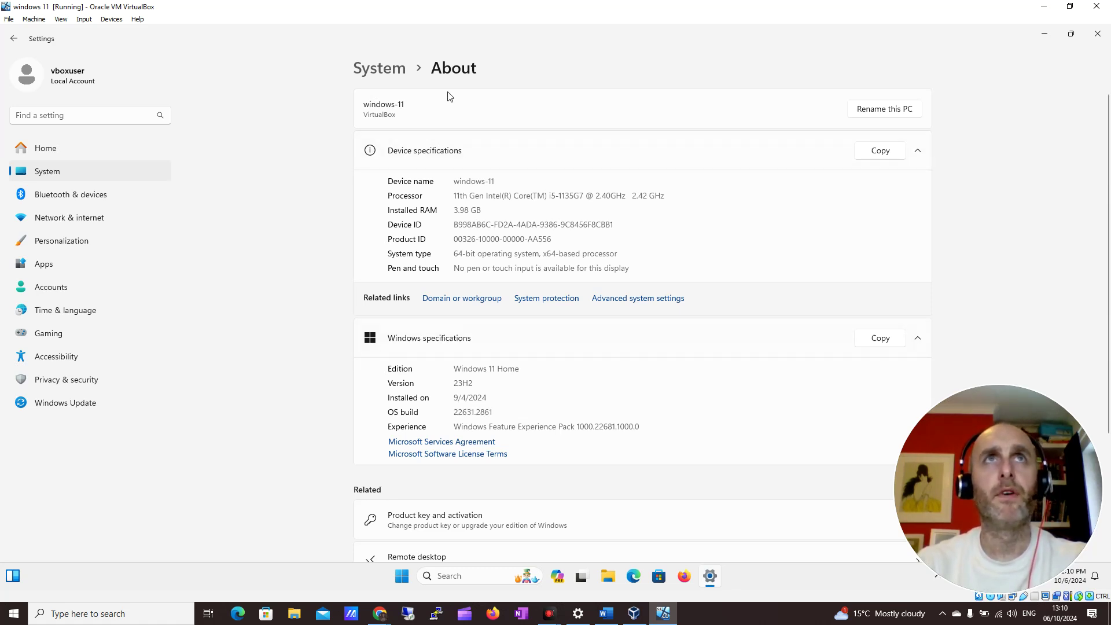
{"action": "left_click", "coordinate": [387, 67]}
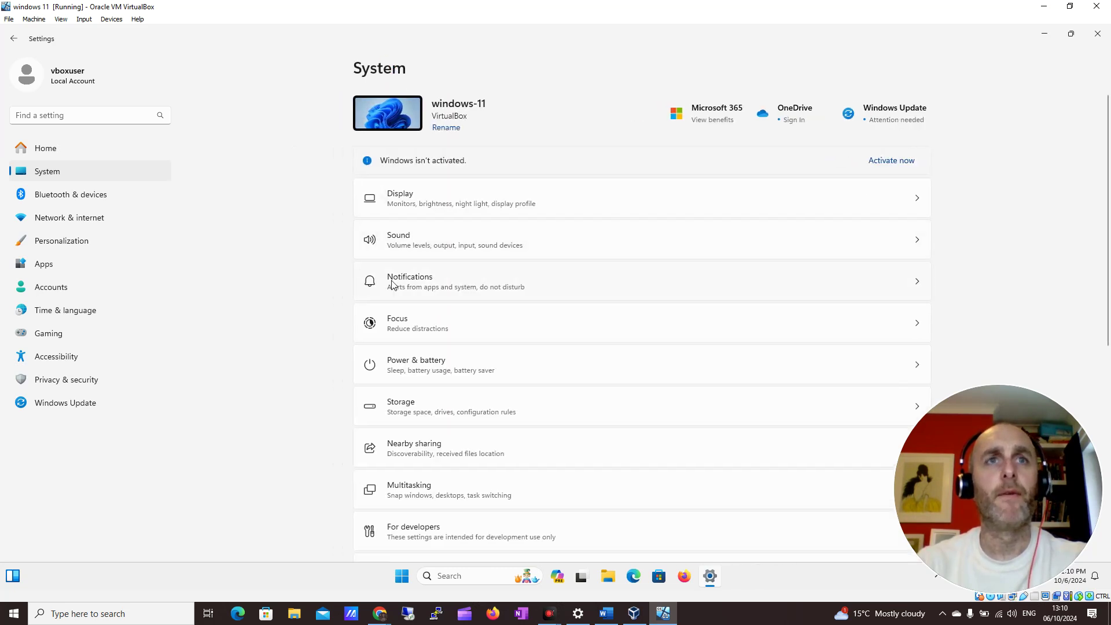
{"action": "scroll", "coordinate": [391, 283], "scroll_direction": "down", "scroll_amount": 5}
{"action": "scroll", "coordinate": [375, 302], "scroll_direction": "down", "scroll_amount": 3}
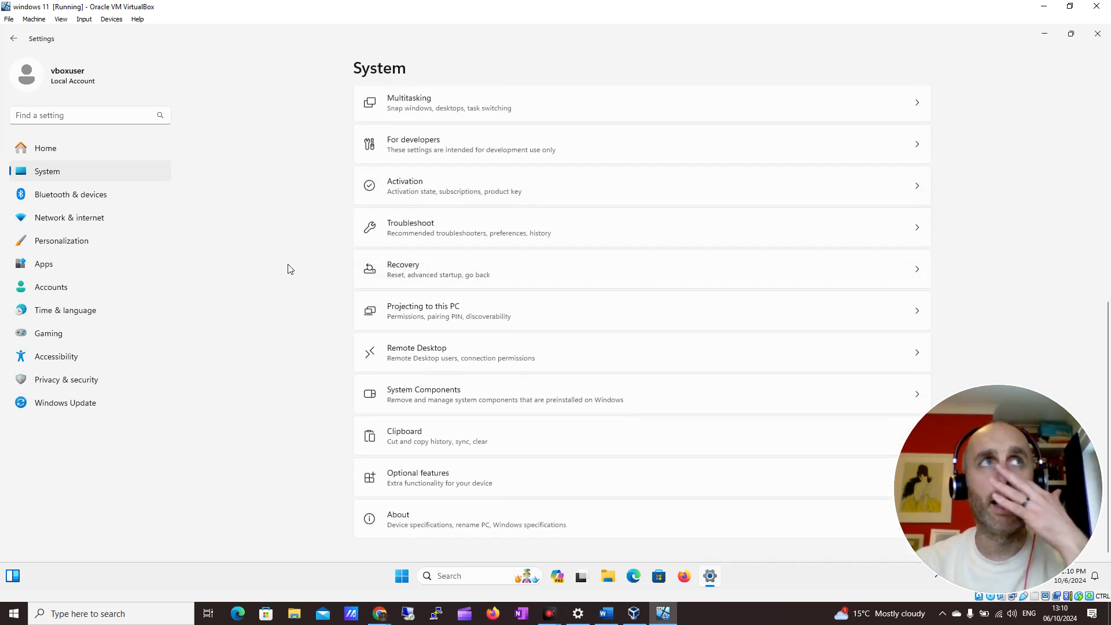
Browse Bluetooth & devices, Printers & scanners and Network & internet, ending on Personalization.
{"action": "left_click", "coordinate": [97, 201]}
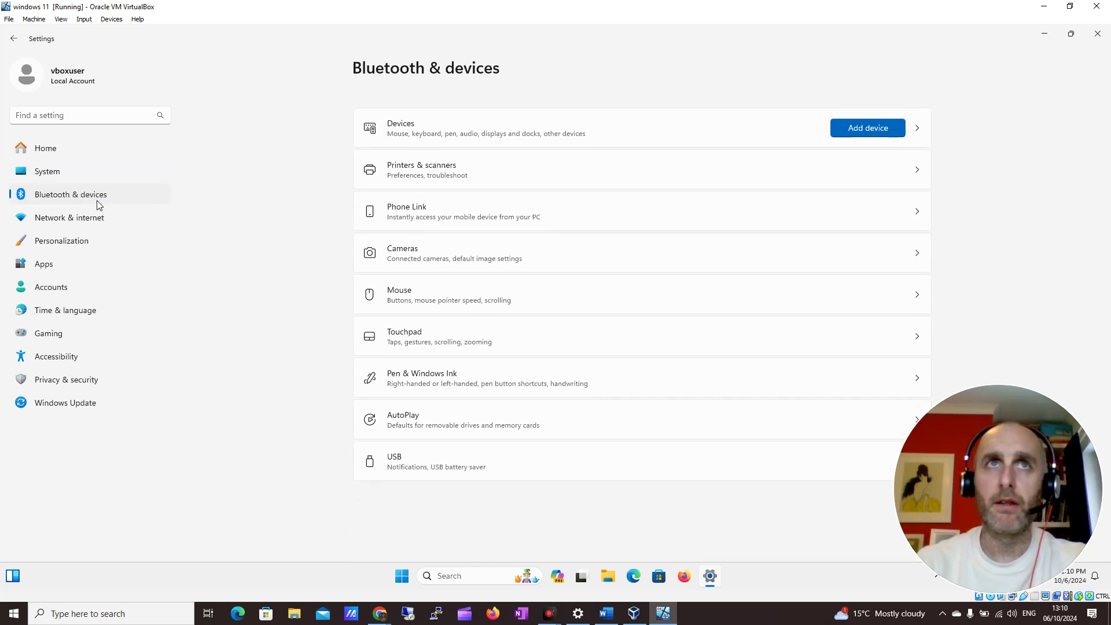
{"action": "left_click", "coordinate": [429, 174]}
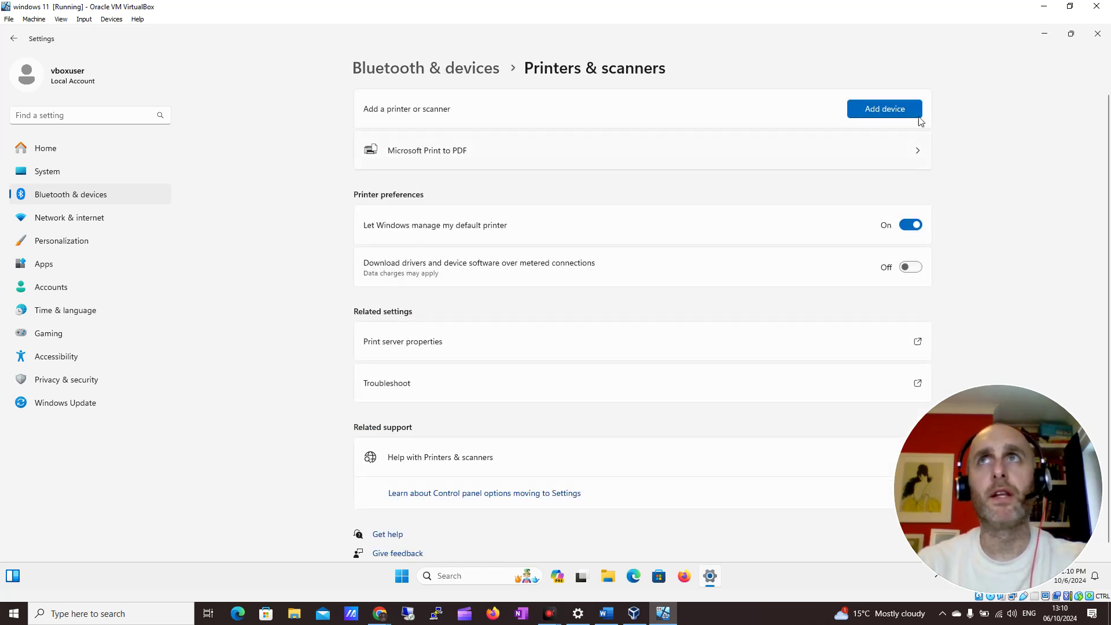
{"action": "left_click", "coordinate": [108, 220]}
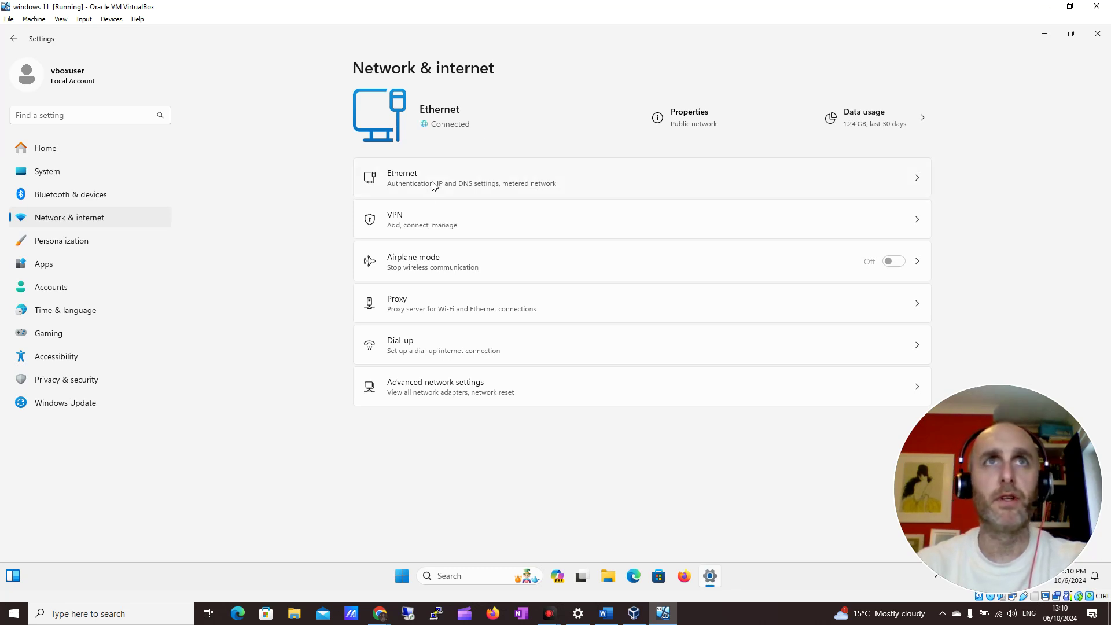
{"action": "left_click", "coordinate": [84, 243]}
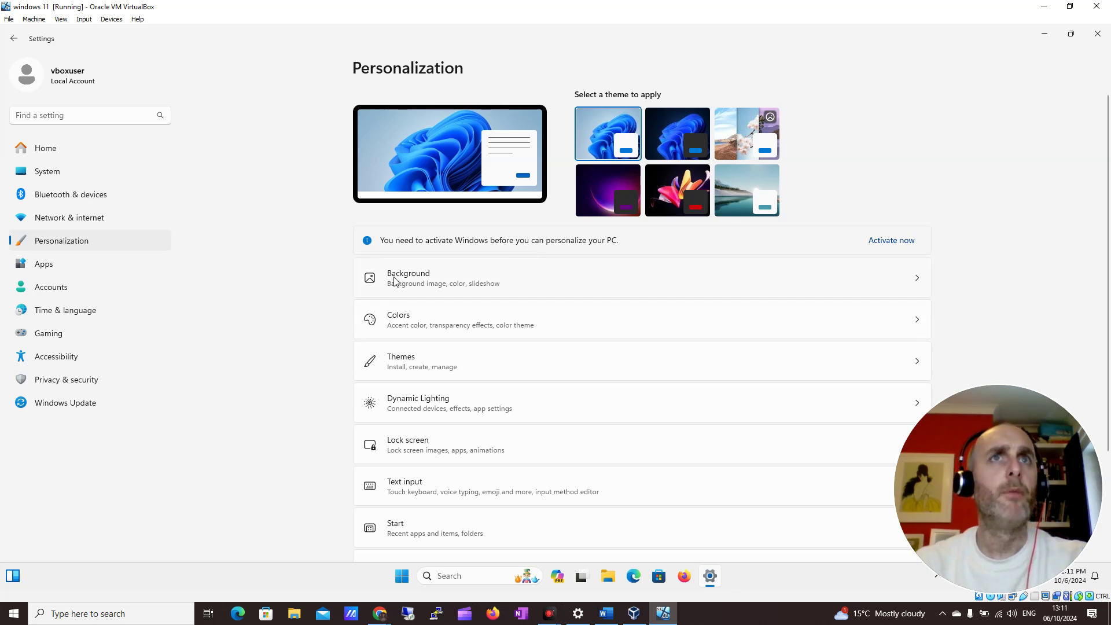
Browse the Apps and Accounts sections, then go to Time & language.
{"action": "scroll", "coordinate": [392, 283], "scroll_direction": "down", "scroll_amount": 2}
{"action": "scroll", "coordinate": [406, 253], "scroll_direction": "up", "scroll_amount": 2}
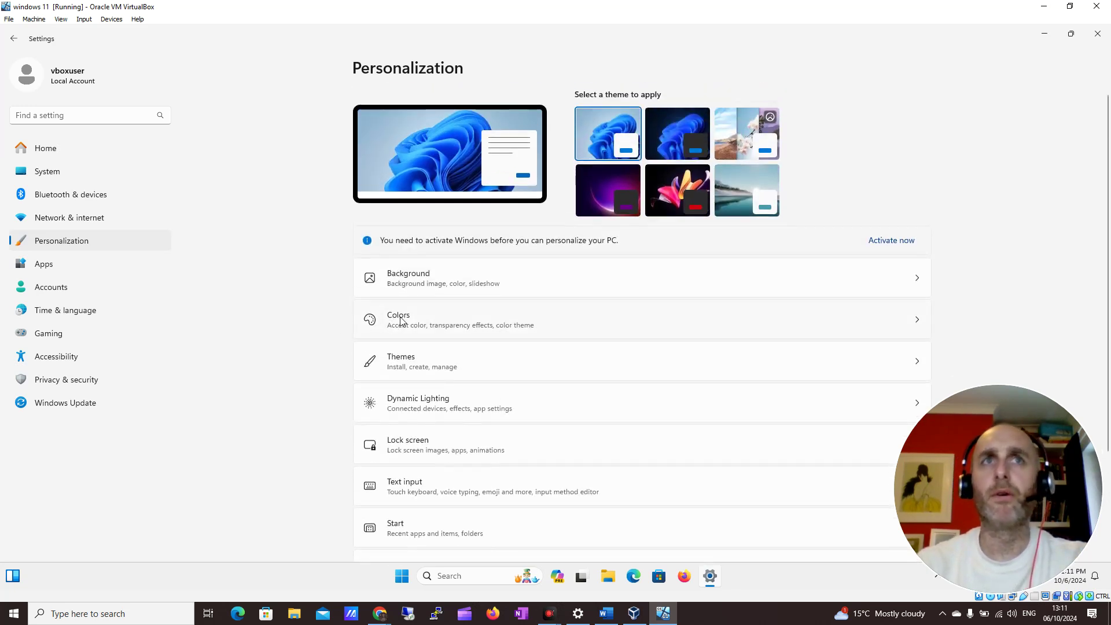
{"action": "scroll", "coordinate": [392, 377], "scroll_direction": "down", "scroll_amount": 1}
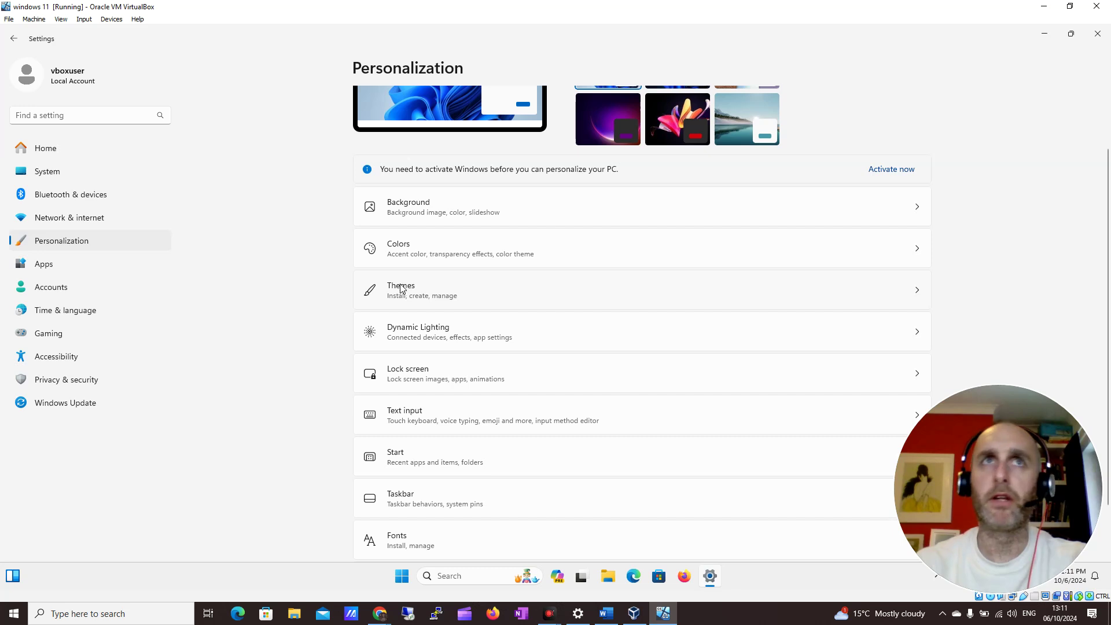
{"action": "left_click", "coordinate": [88, 261]}
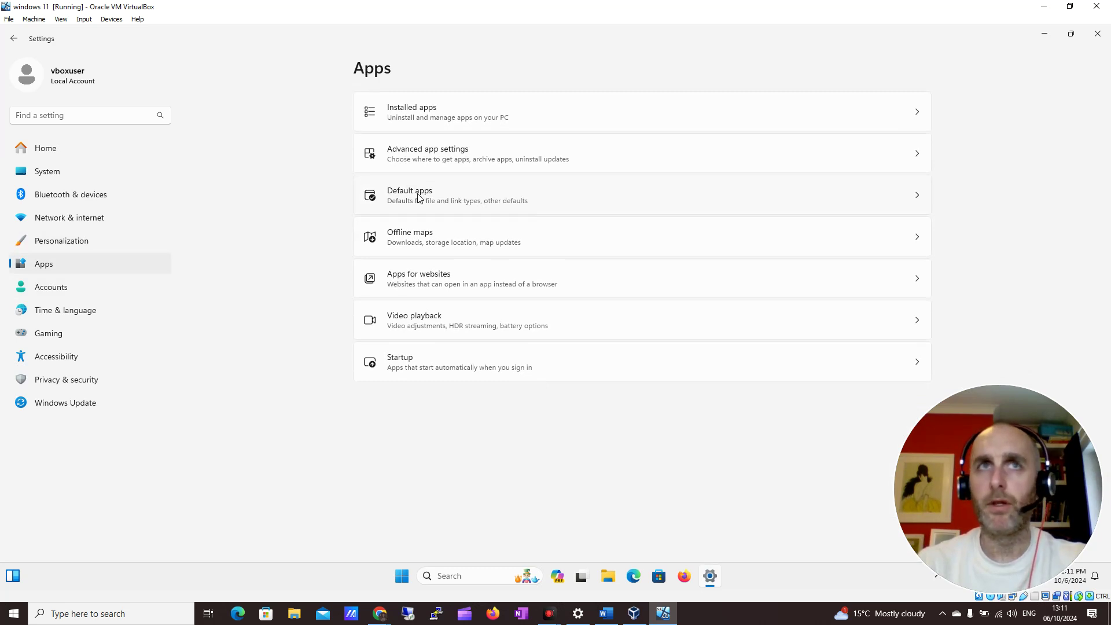
{"action": "left_click", "coordinate": [69, 293]}
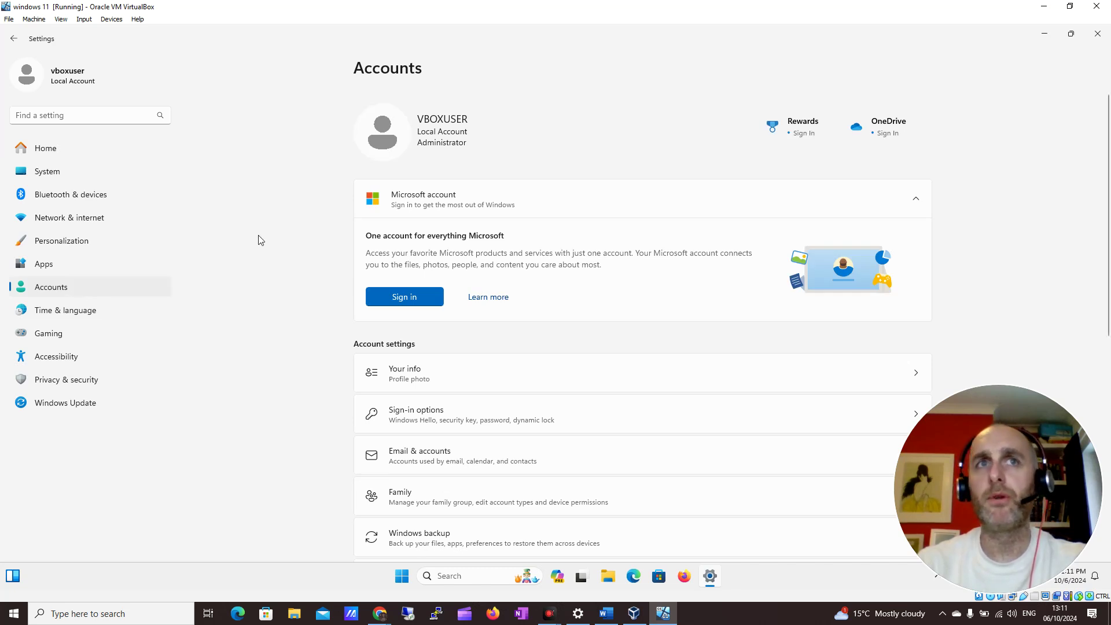
{"action": "scroll", "coordinate": [407, 354], "scroll_direction": "down", "scroll_amount": 2}
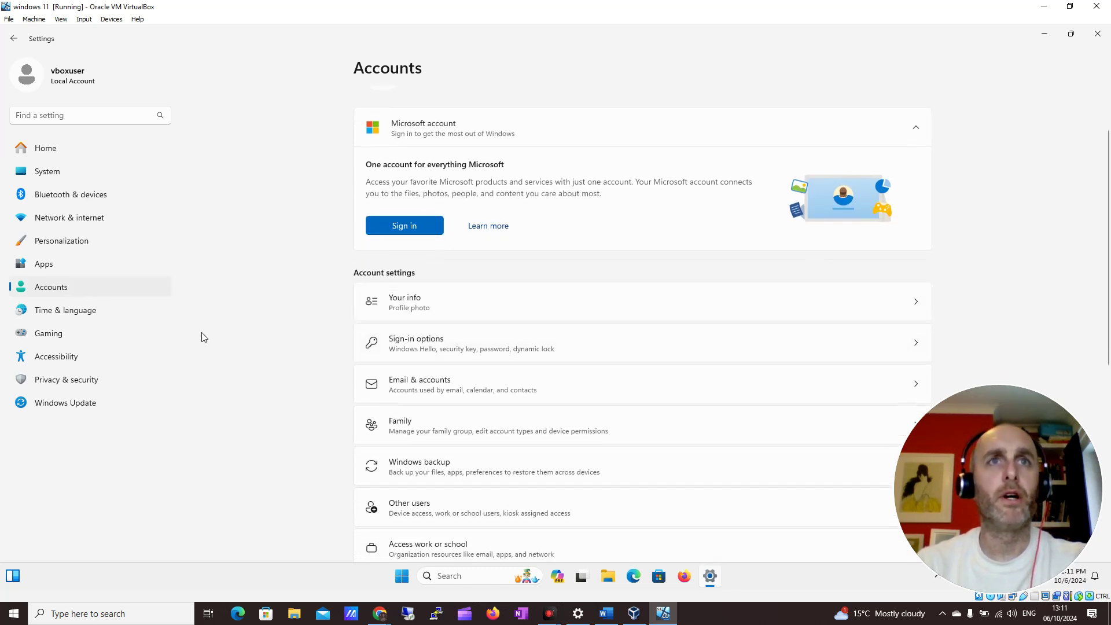
{"action": "left_click", "coordinate": [82, 319]}
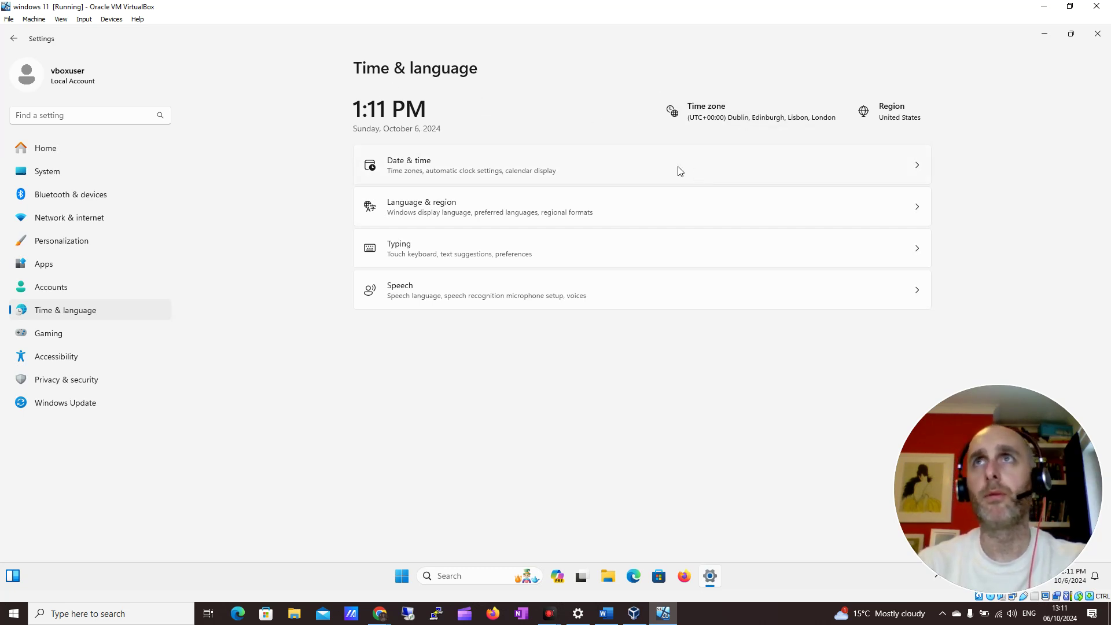
On the Language & region page, change the country or region to Ireland.
{"action": "left_click", "coordinate": [887, 112]}
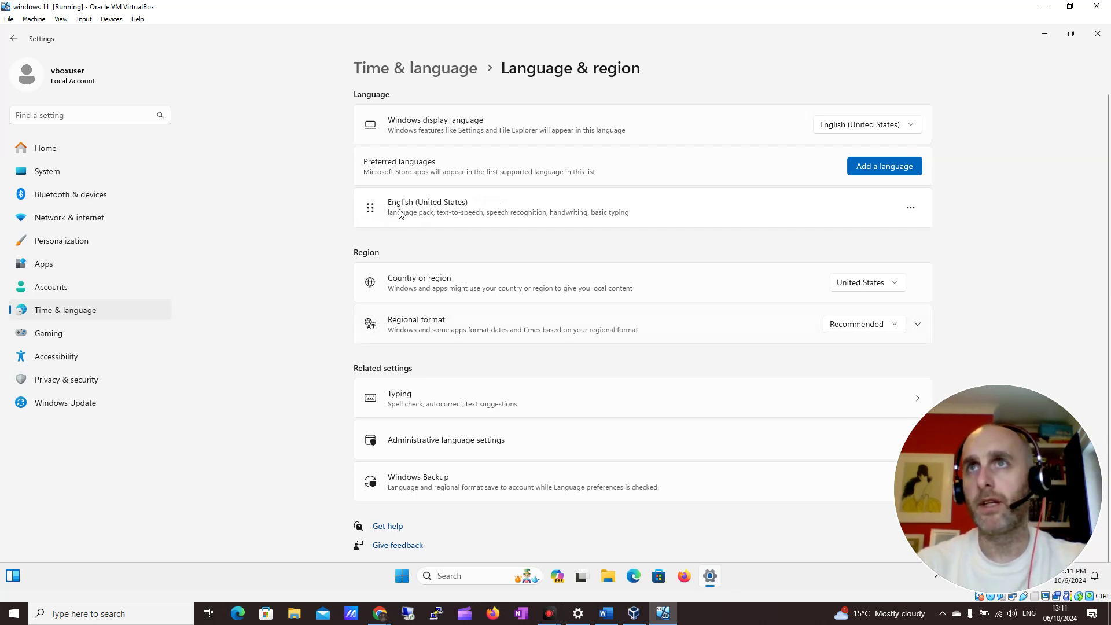
{"action": "left_click", "coordinate": [883, 285]}
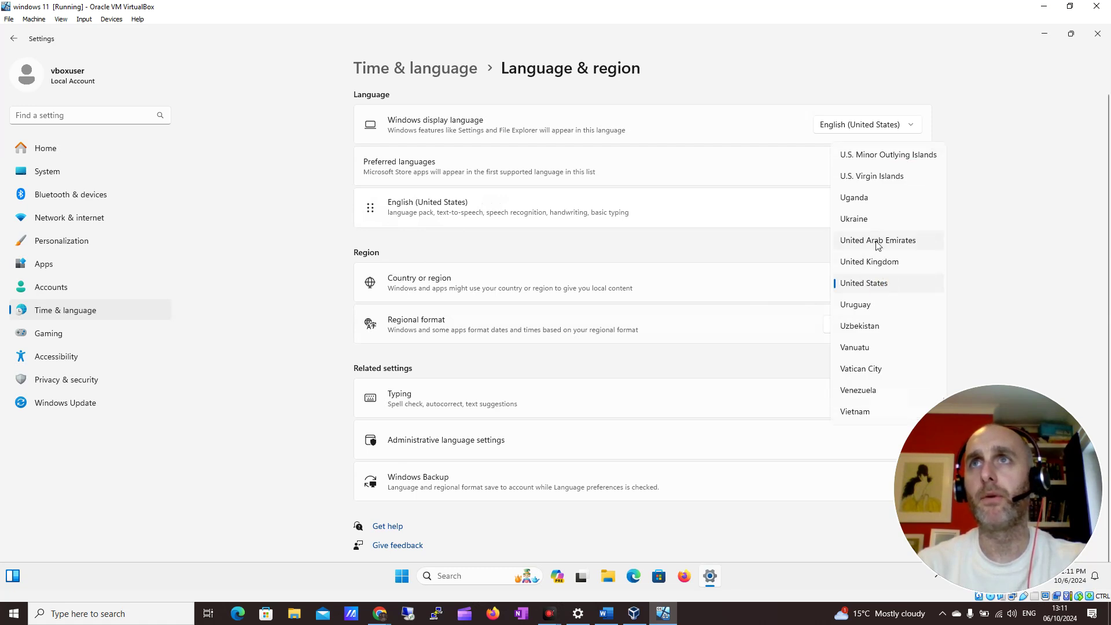
{"action": "key", "text": "i"}
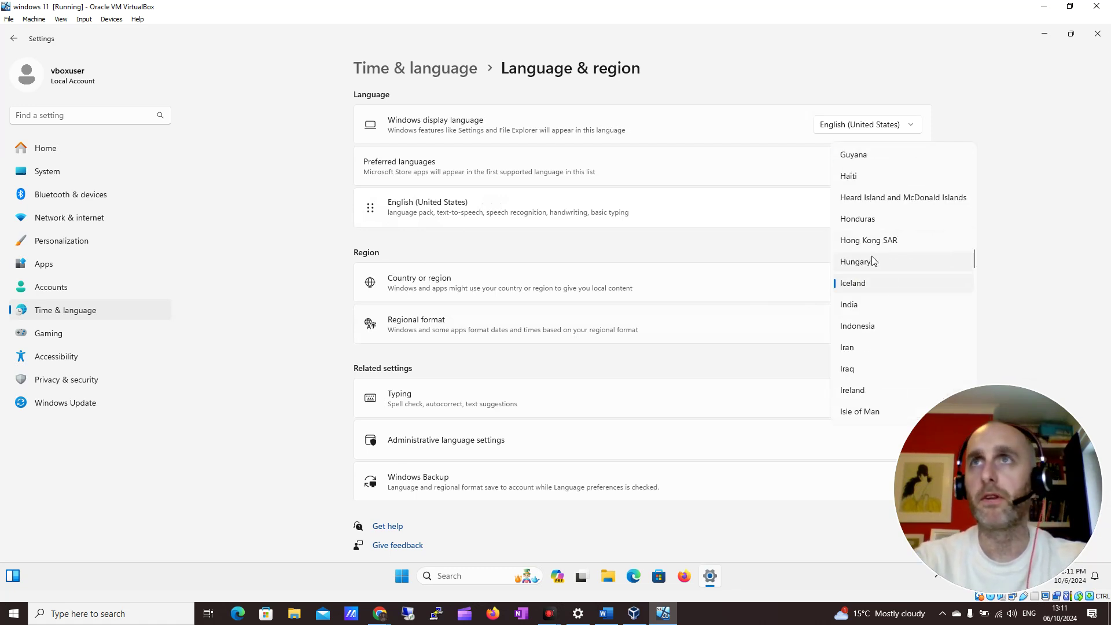
{"action": "left_click", "coordinate": [852, 390]}
Scroll down the Settings sidebar and go to the Gaming section.
{"action": "scroll", "coordinate": [835, 441], "scroll_direction": "down", "scroll_amount": 1}
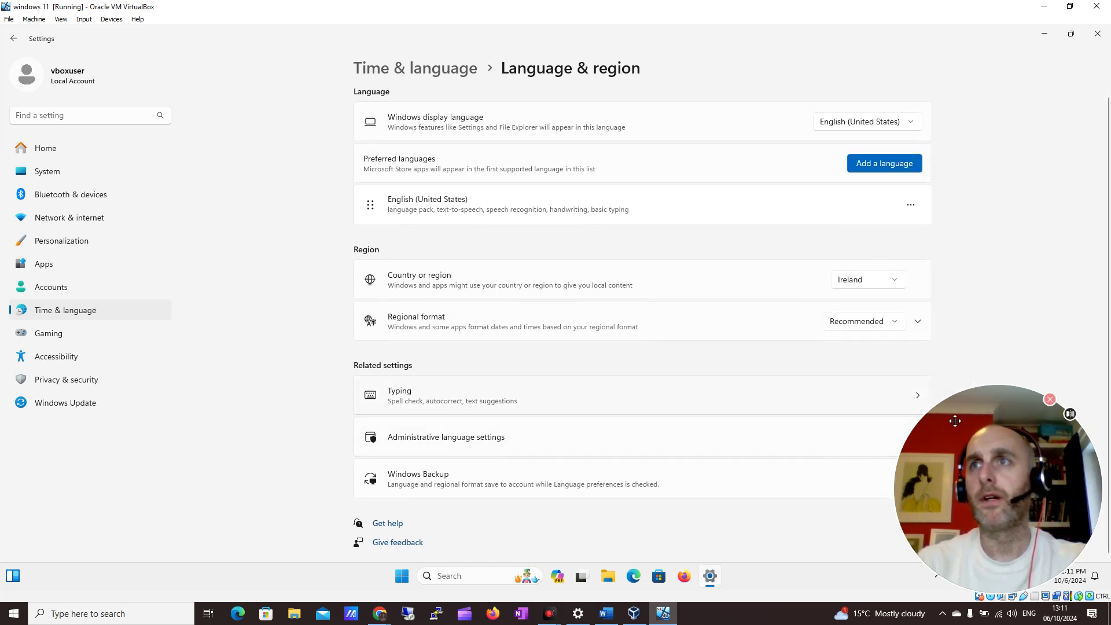
{"action": "left_click_drag", "start_coordinate": [992, 392], "coordinate": [1005, 413]}
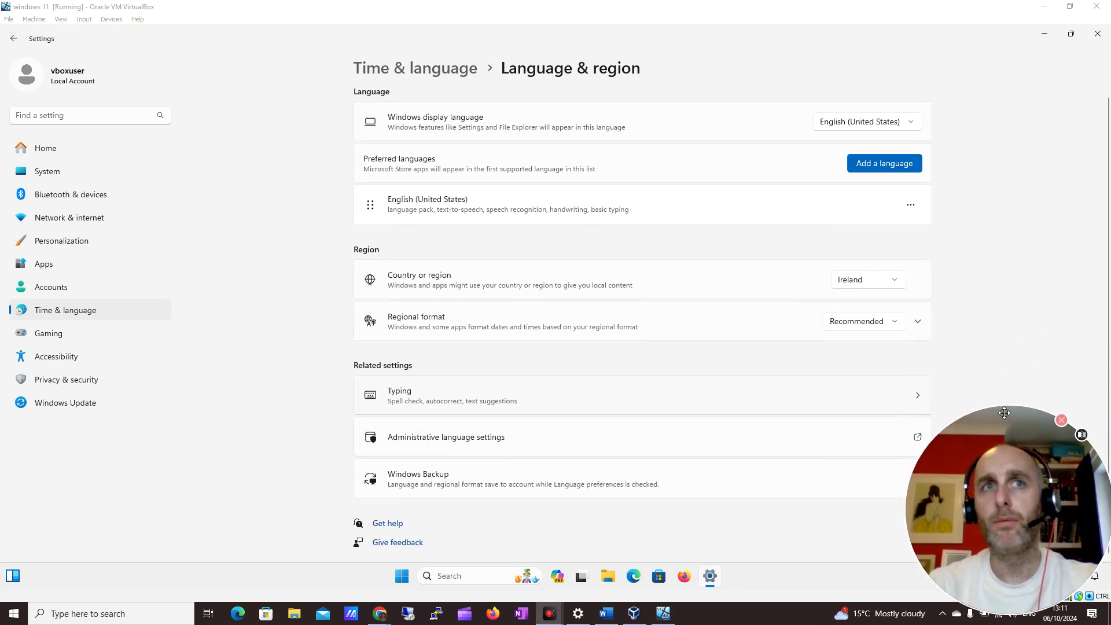
{"action": "left_click", "coordinate": [971, 266]}
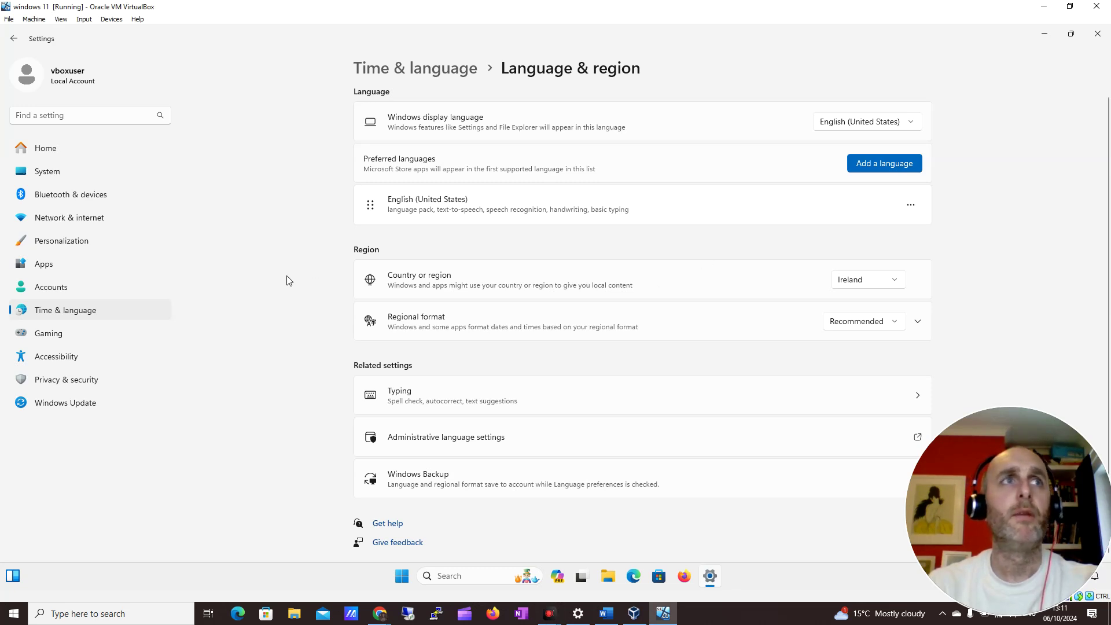
{"action": "left_click", "coordinate": [64, 337]}
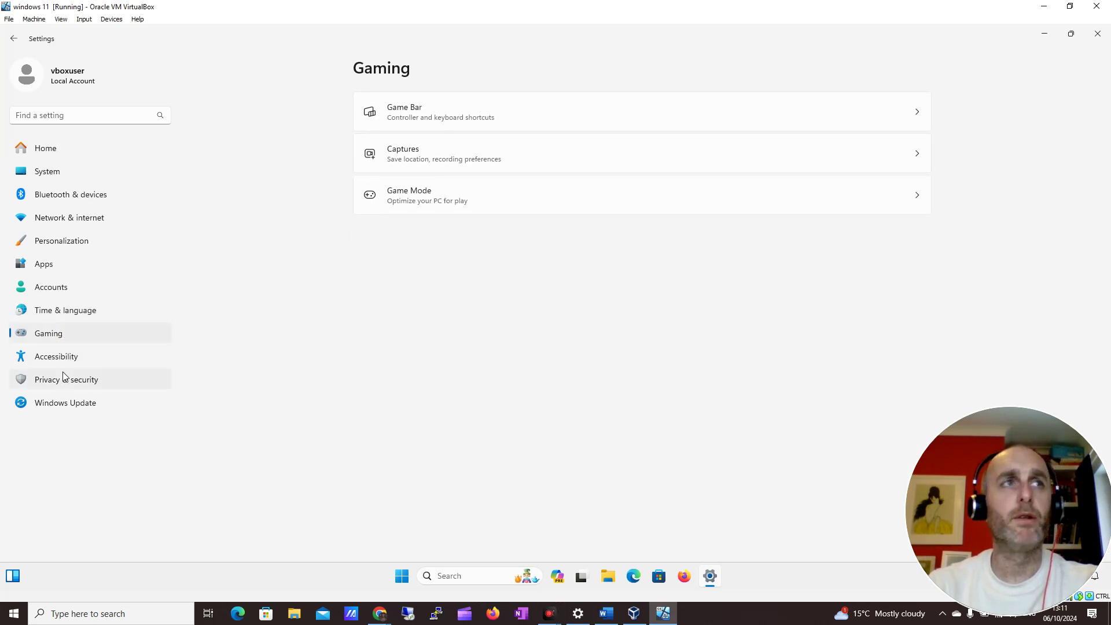
Move through Accessibility and Privacy & security on to the Windows Update page.
{"action": "left_click", "coordinate": [50, 360]}
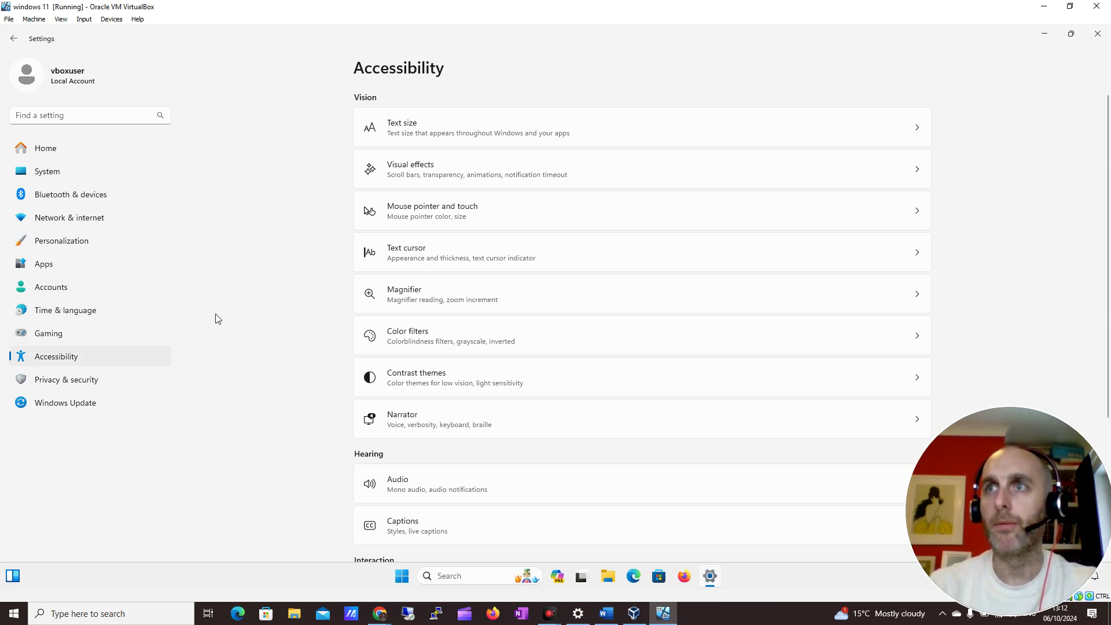
{"action": "left_click", "coordinate": [106, 379]}
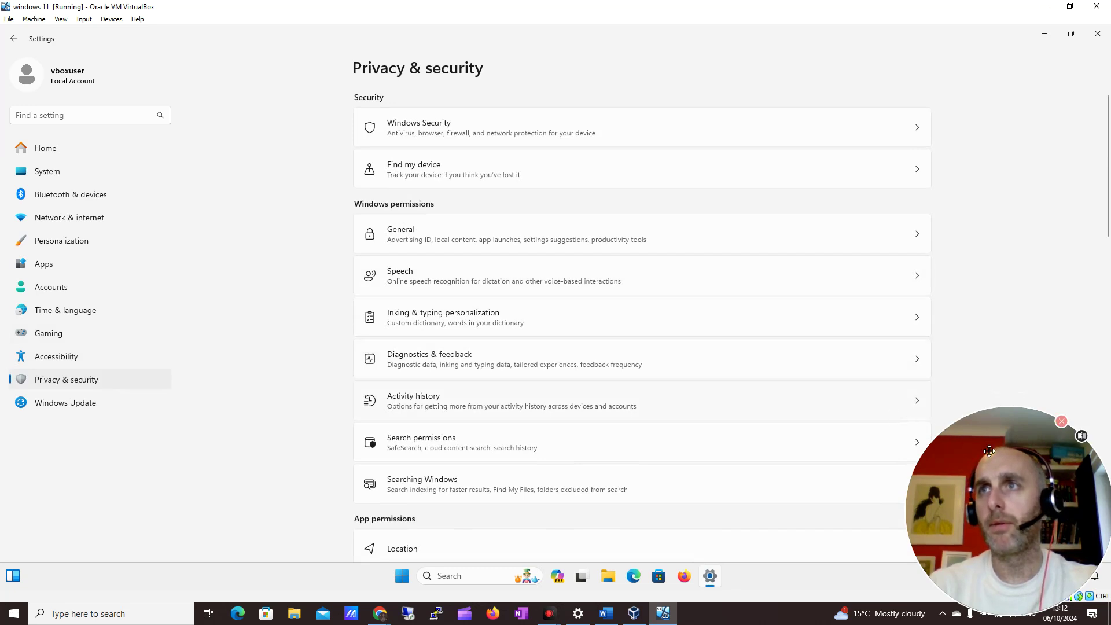
{"action": "left_click_drag", "start_coordinate": [995, 449], "coordinate": [1001, 386]}
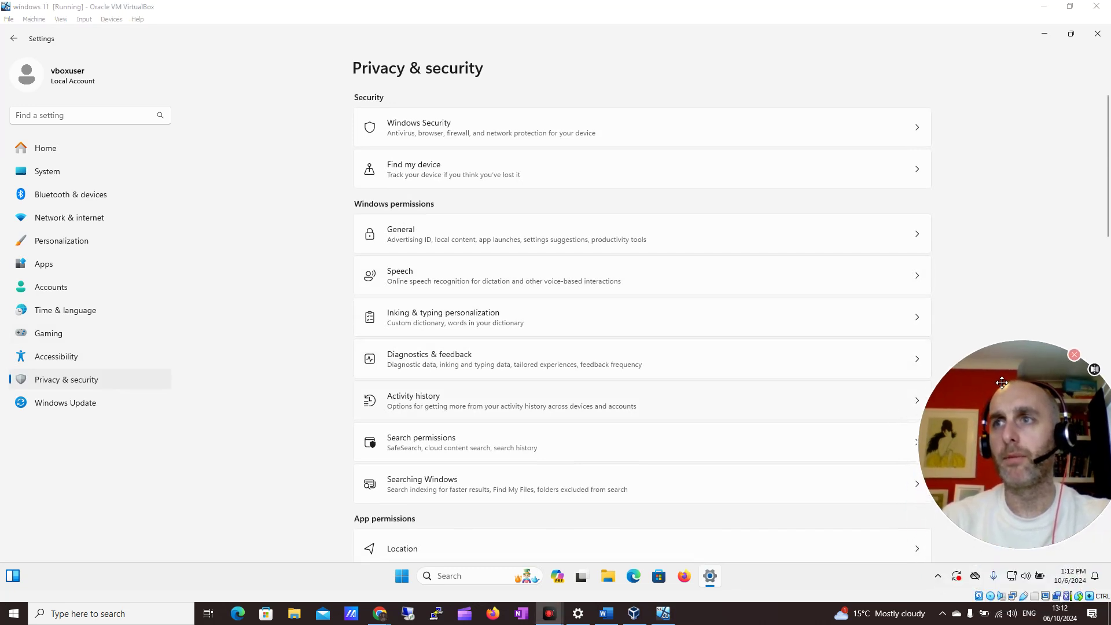
{"action": "left_click", "coordinate": [61, 402]}
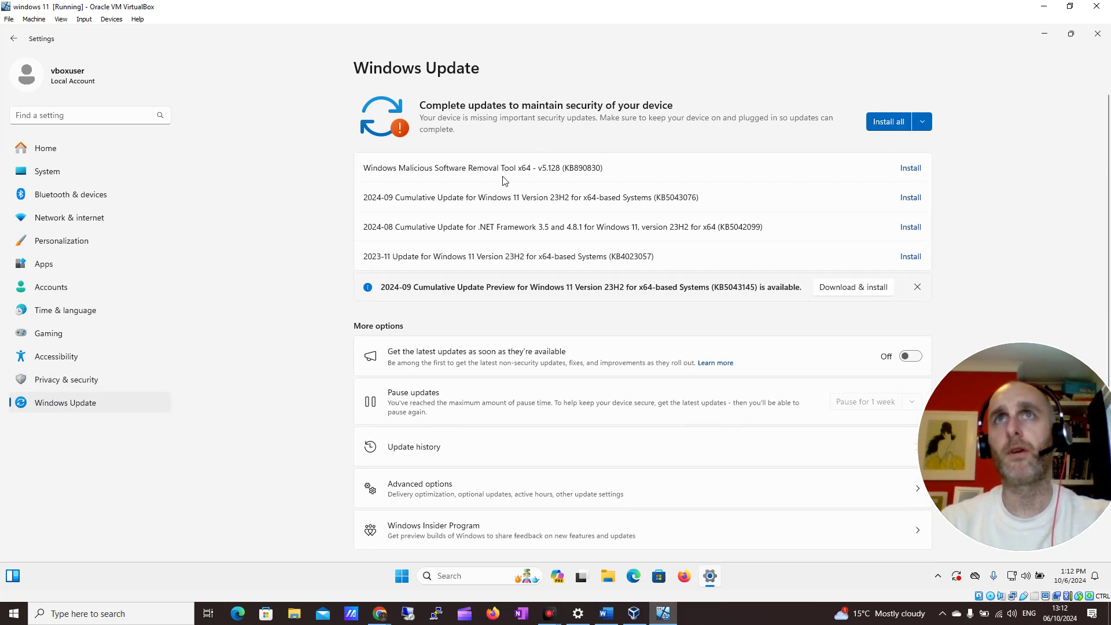
Start installing all available updates, then briefly search 's' and dismiss the search panel.
{"action": "left_click", "coordinate": [889, 123]}
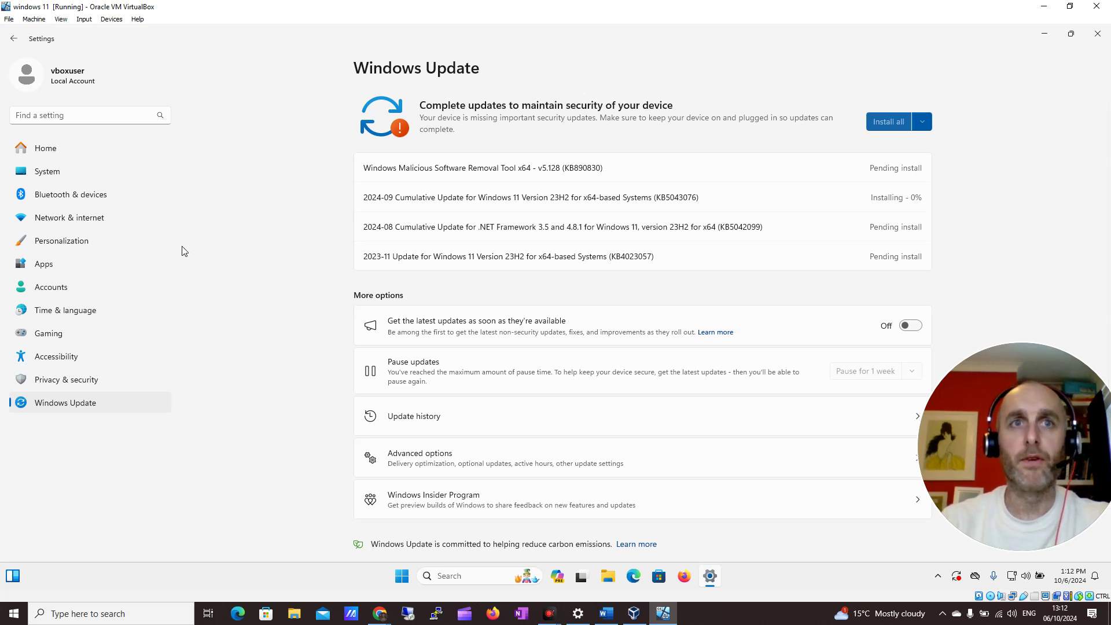
{"action": "left_click", "coordinate": [455, 576]}
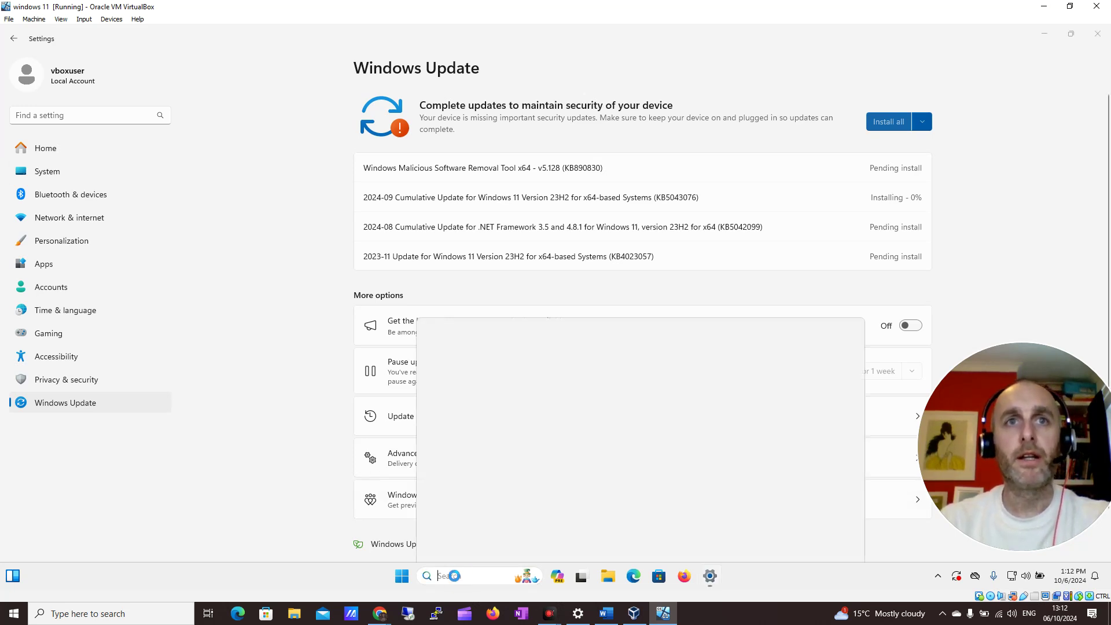
{"action": "type", "text": "se"}
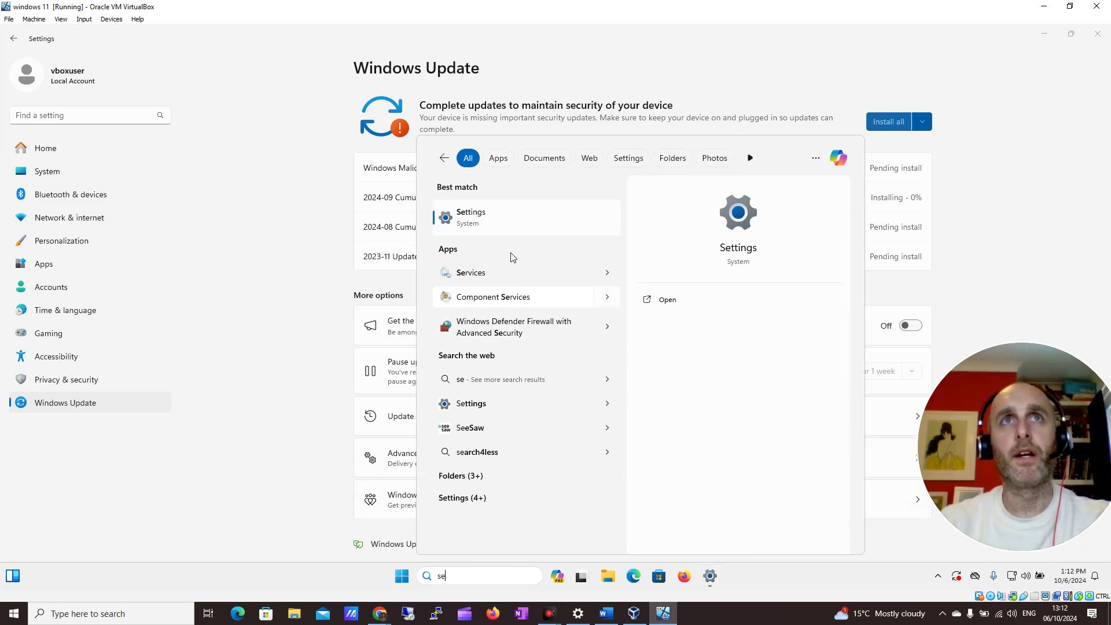
{"action": "left_click", "coordinate": [507, 230]}
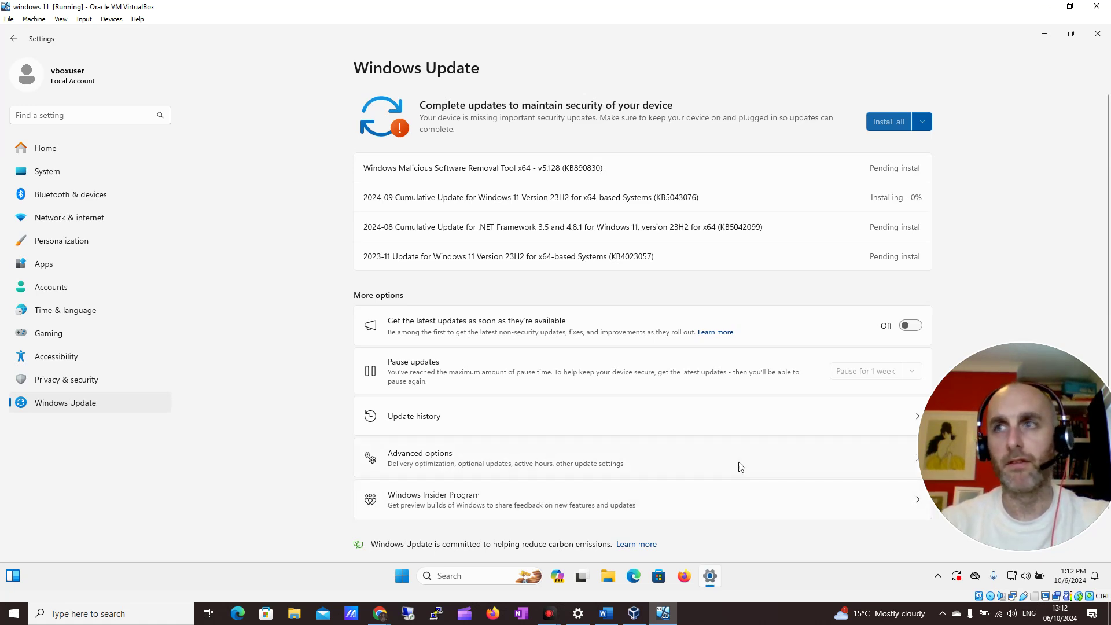
{"action": "mouse_move", "coordinate": [924, 514]}
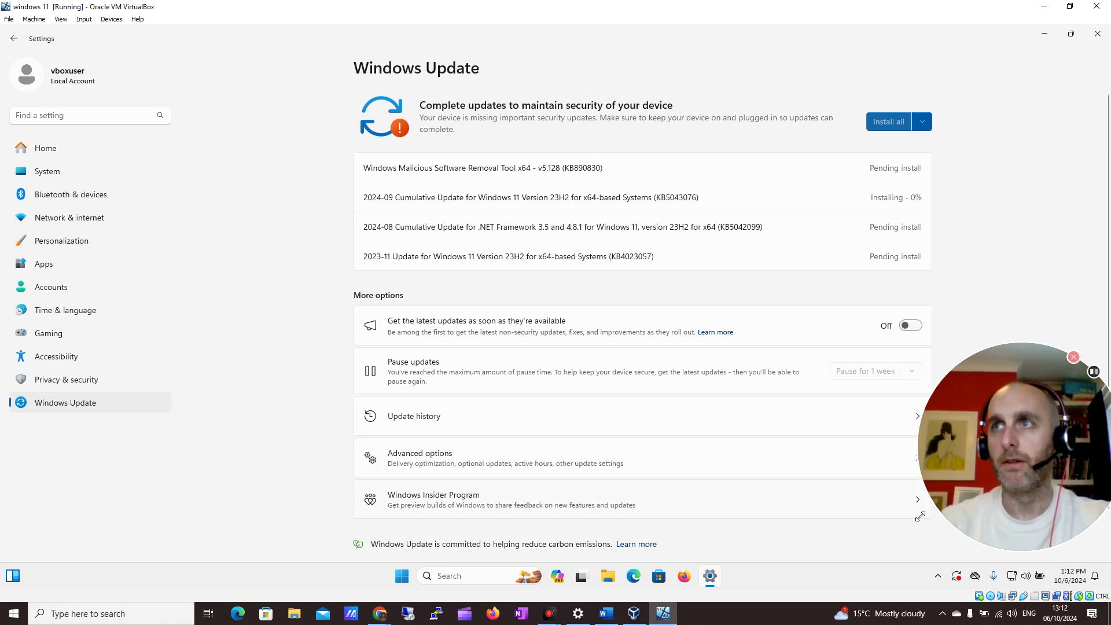